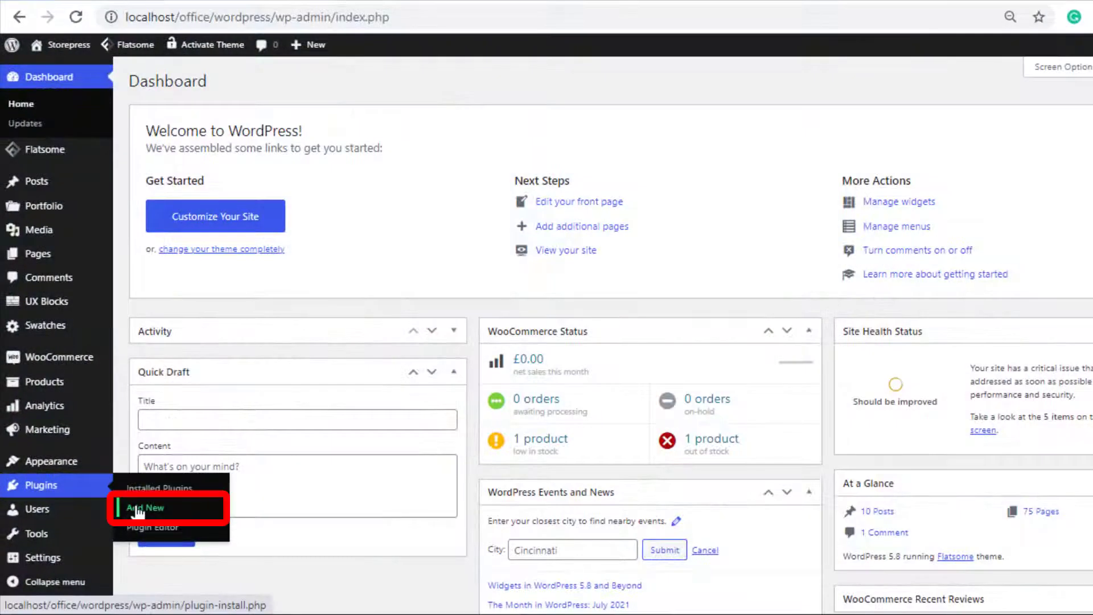
- Go to the Add New Plugins page from the Dashboard, on the way to the installed themes
{"action": "left_click", "coordinate": [137, 511]}
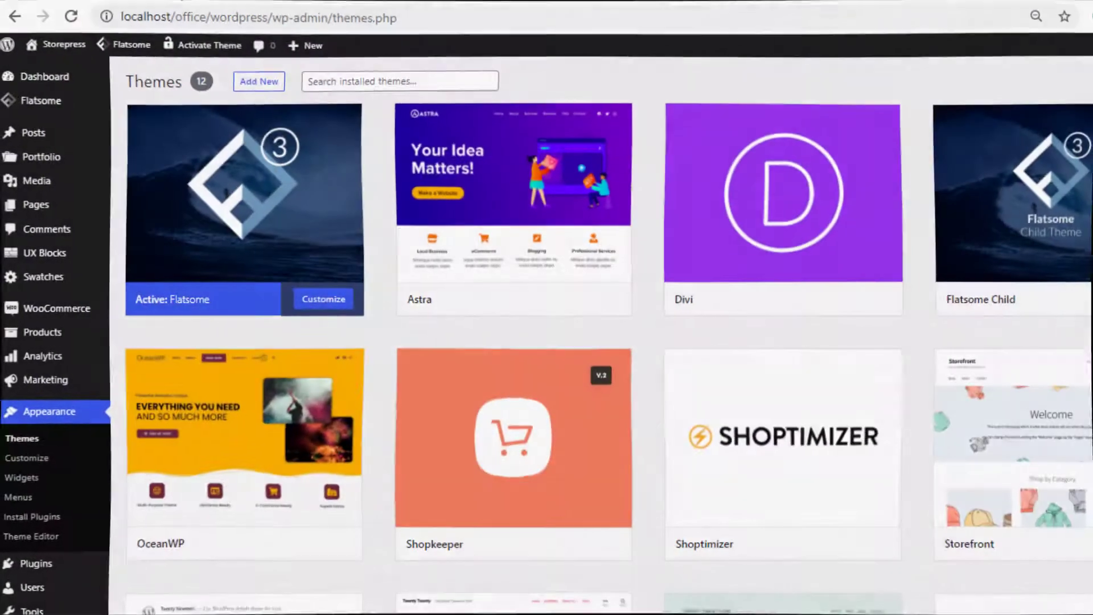
- Visit the live Storepress site through the admin bar's site-name menu
{"action": "mouse_move", "coordinate": [239, 249]}
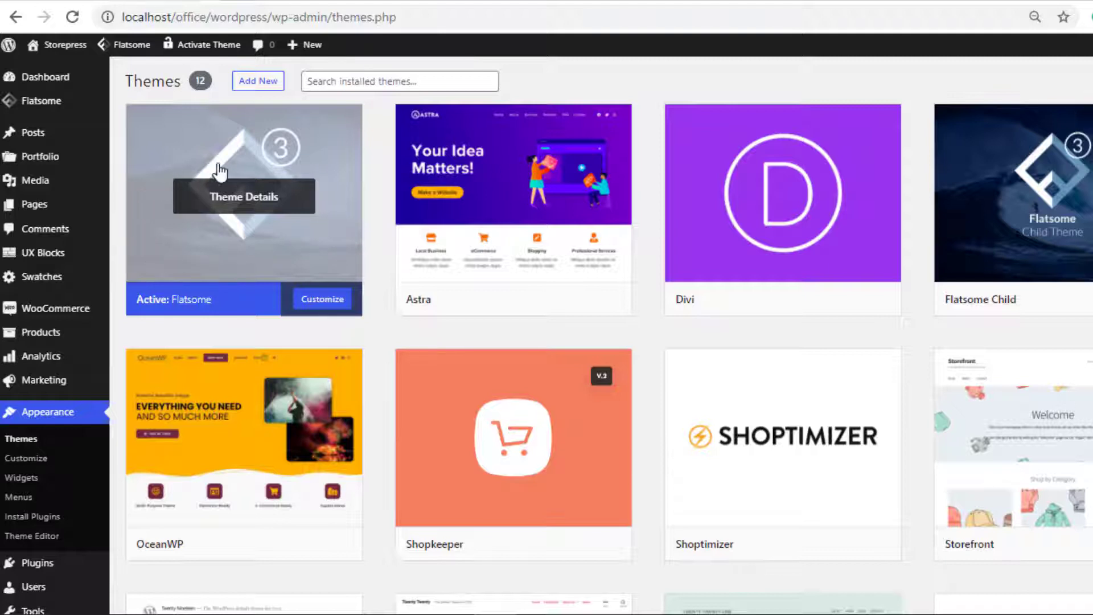
{"action": "mouse_move", "coordinate": [83, 51]}
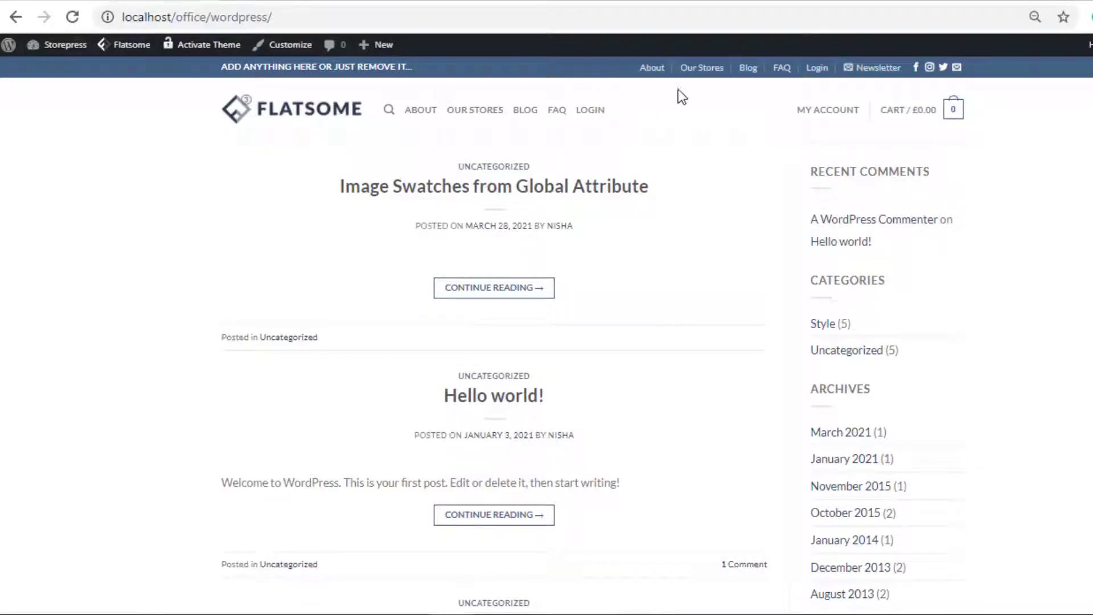
- Open the Our Stores page and review its New York, London, Oslo and Stockholm tabs
{"action": "left_click", "coordinate": [706, 71]}
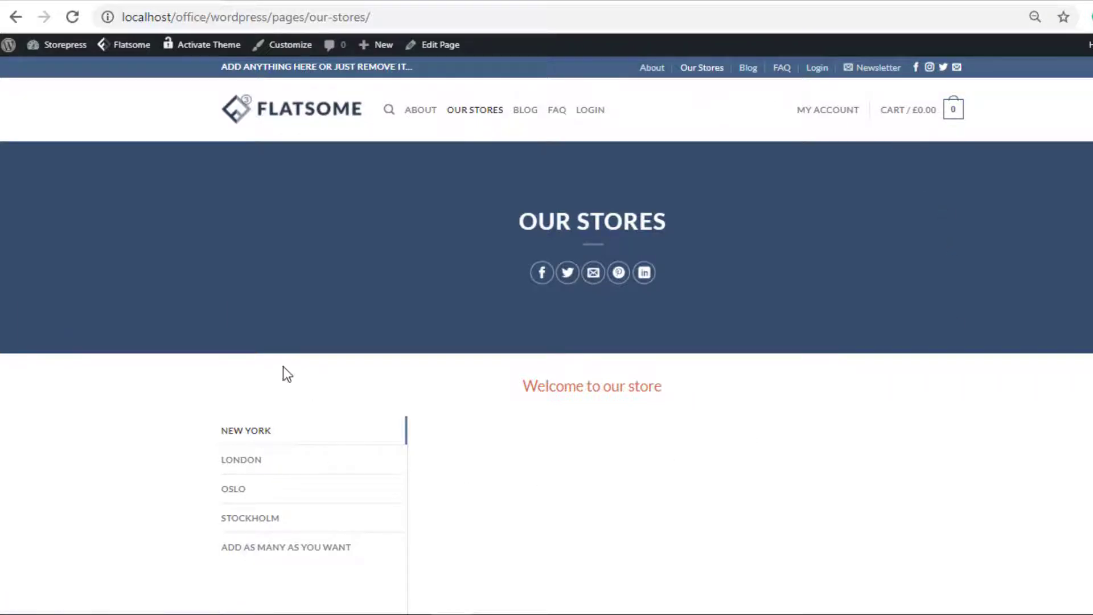
{"action": "scroll", "coordinate": [725, 214], "scroll_direction": "down", "scroll_amount": 4}
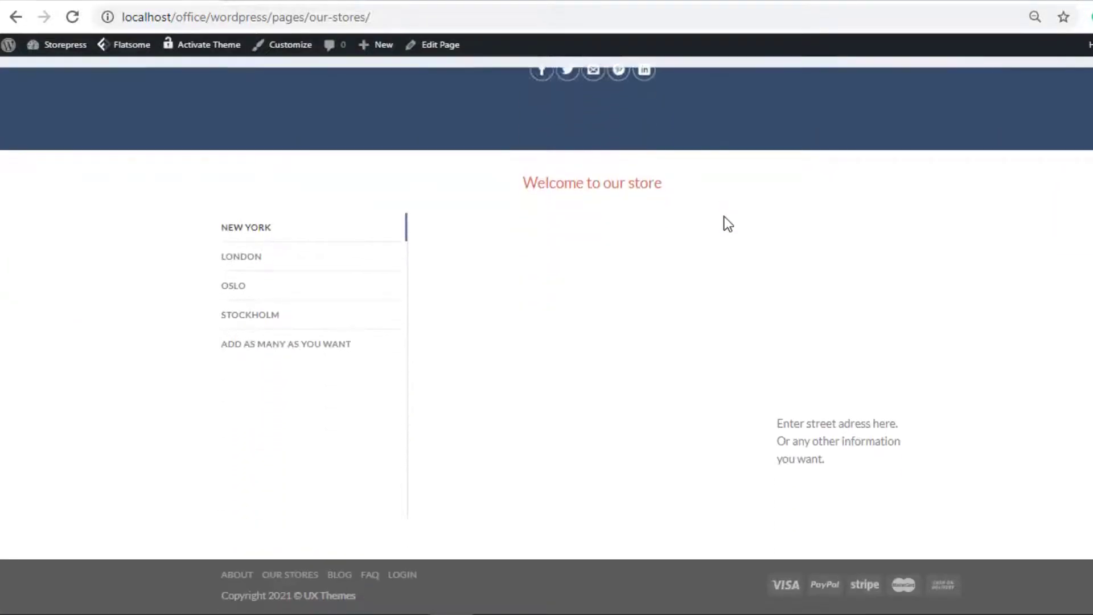
{"action": "scroll", "coordinate": [723, 215], "scroll_direction": "up", "scroll_amount": 3}
{"action": "scroll", "coordinate": [723, 219], "scroll_direction": "up", "scroll_amount": 1}
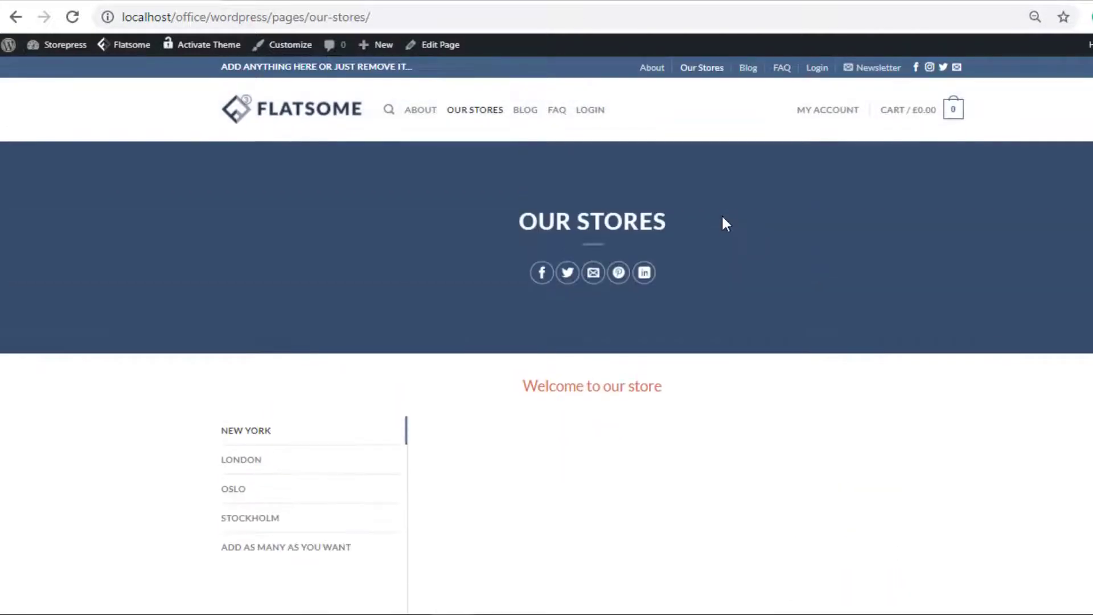
{"action": "mouse_move", "coordinate": [487, 44]}
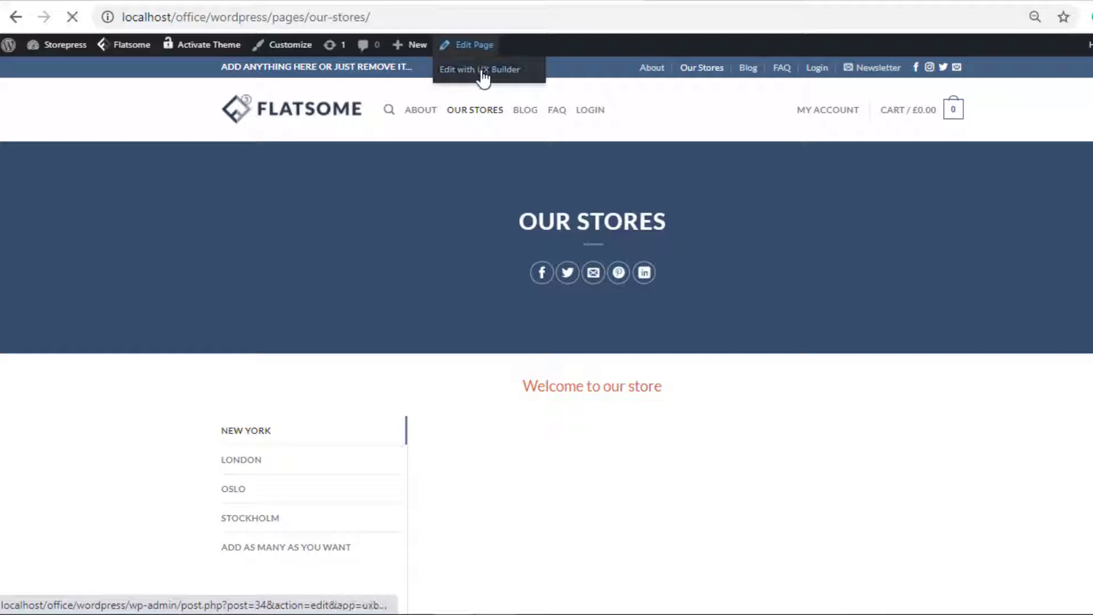
- In UX Builder, add a Paragraph-preset Text element below the store tabs
{"action": "left_click", "coordinate": [482, 71]}
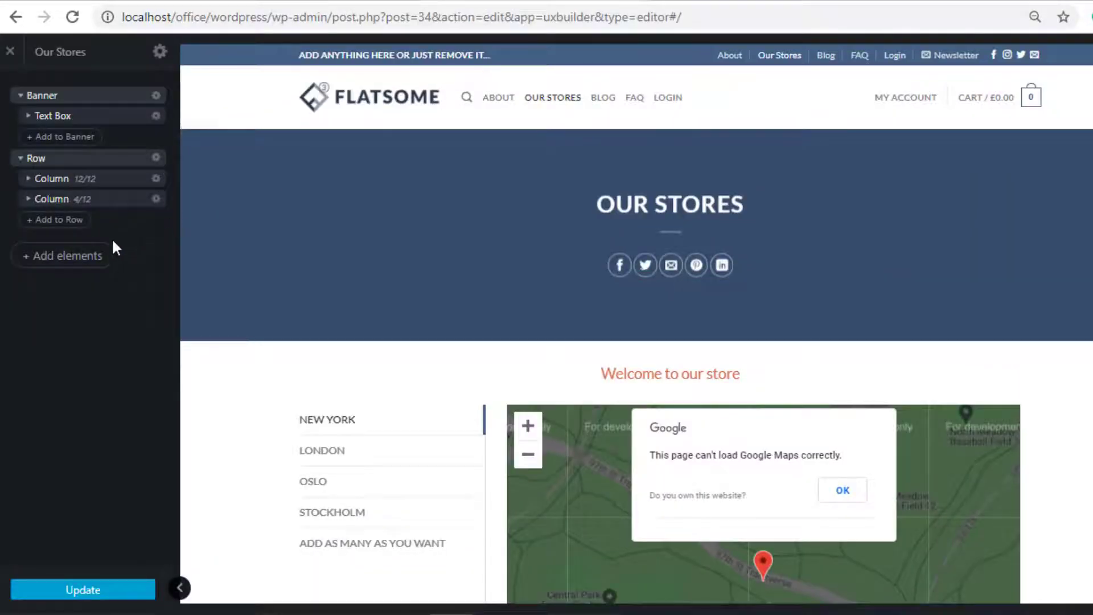
{"action": "left_click", "coordinate": [92, 257]}
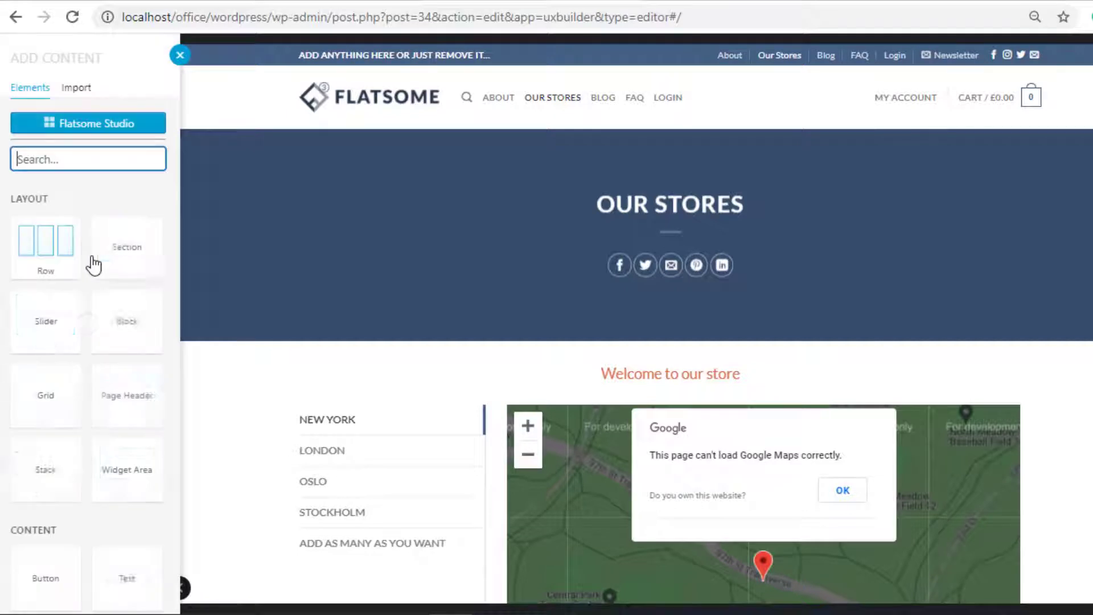
{"action": "scroll", "coordinate": [114, 298], "scroll_direction": "down", "scroll_amount": 3}
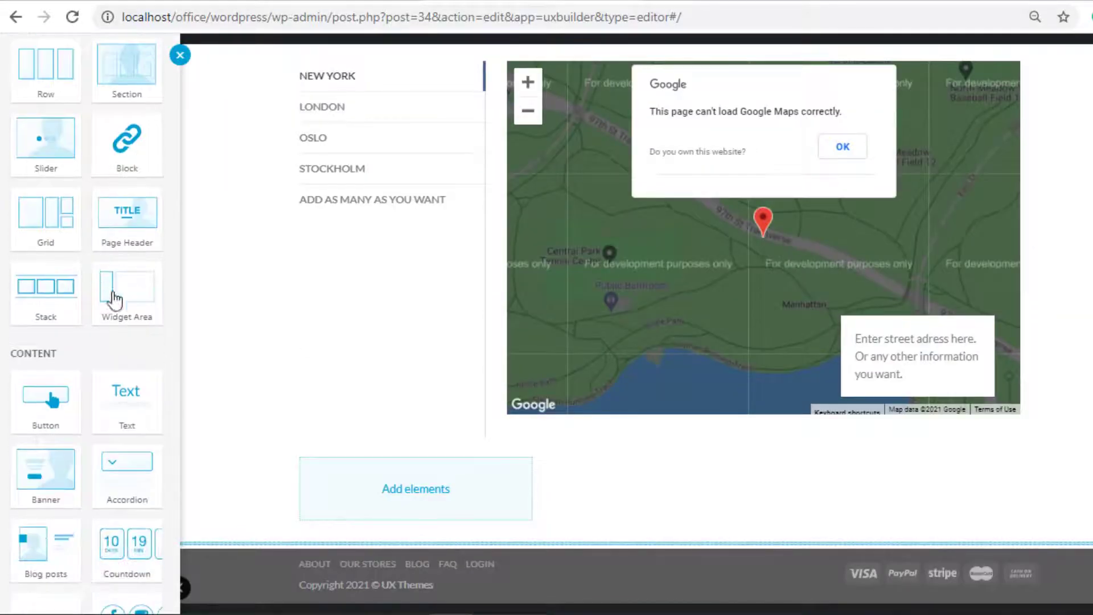
{"action": "left_click", "coordinate": [135, 413]}
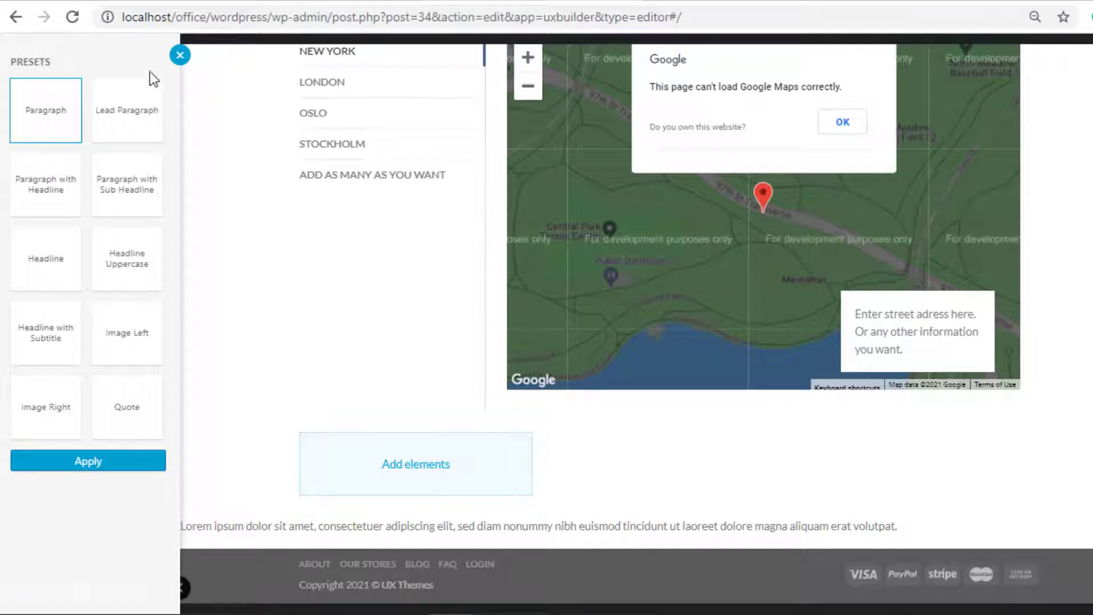
{"action": "left_click", "coordinate": [111, 462]}
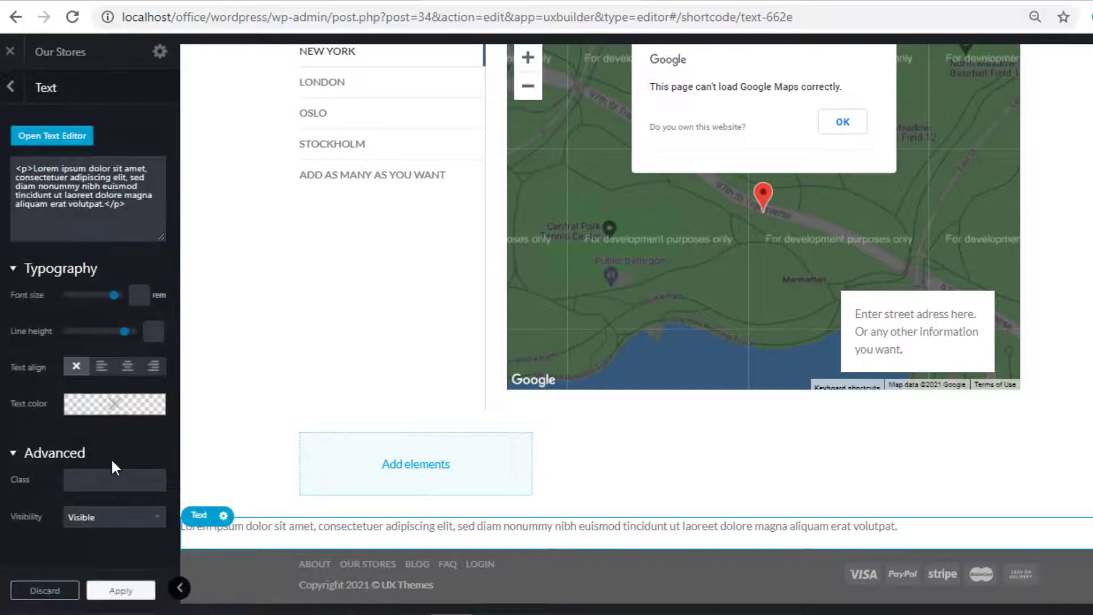
- Load the Flatsome lightbox documentation in a new tab and copy its button shortcode
{"action": "key", "text": "ctrl+t"}
{"action": "type", "text": "https://flatsome3.uxthemes.com/elements/lightbox/"}
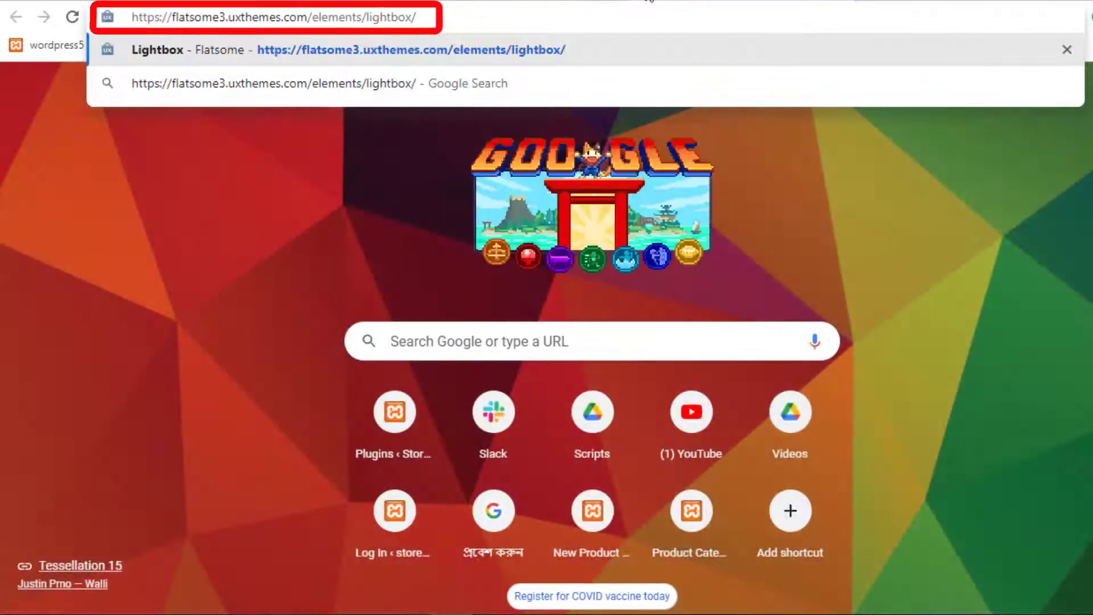
{"action": "key", "text": "Return"}
{"action": "scroll", "coordinate": [866, 409], "scroll_direction": "down", "scroll_amount": 5}
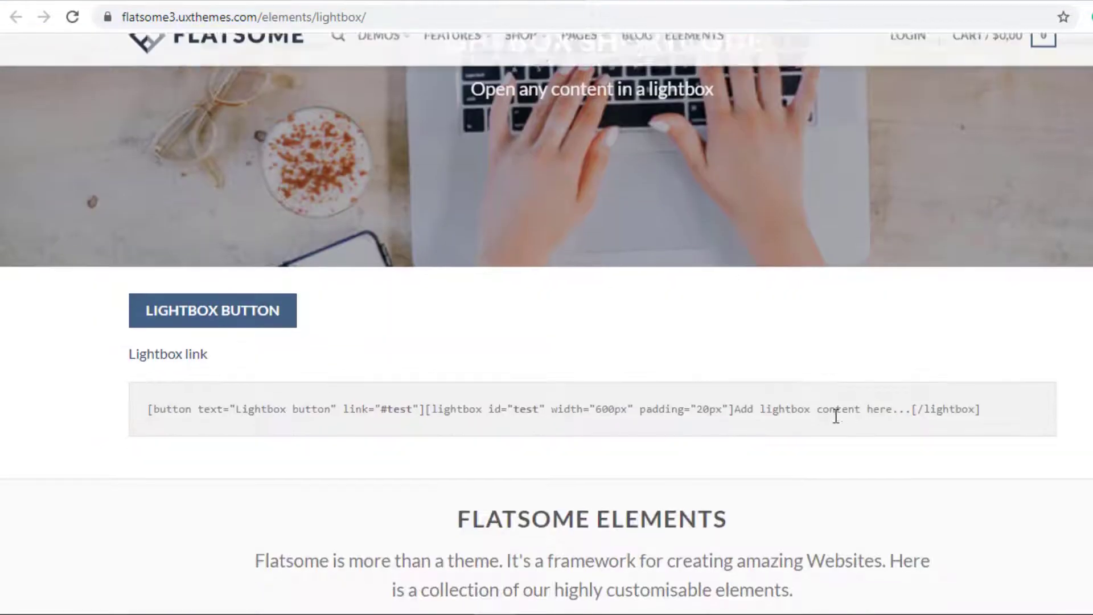
{"action": "triple_click", "coordinate": [692, 409]}
{"action": "right_click", "coordinate": [694, 410]}
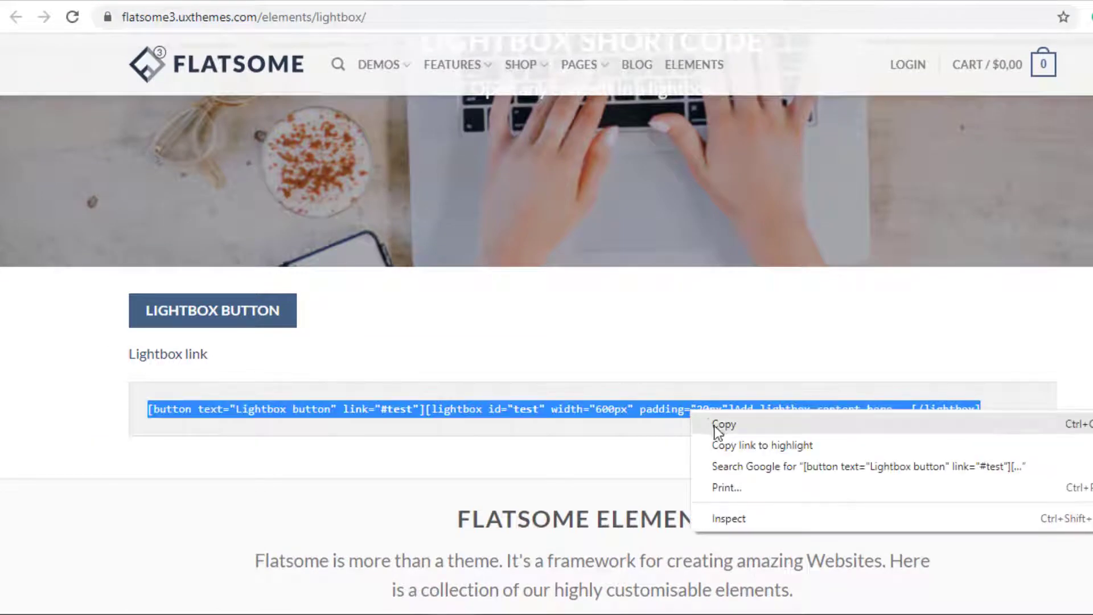
{"action": "left_click", "coordinate": [714, 425]}
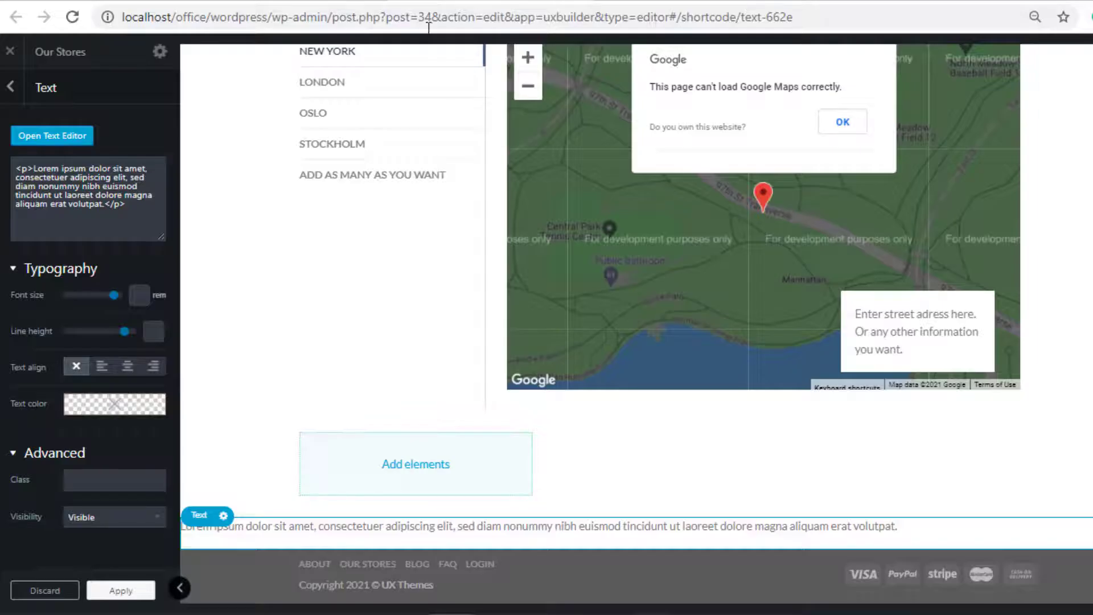
- Replace the Lorem ipsum text with the lightbox shortcode holding a contact-email message
{"action": "triple_click", "coordinate": [119, 220]}
{"action": "right_click", "coordinate": [119, 219]}
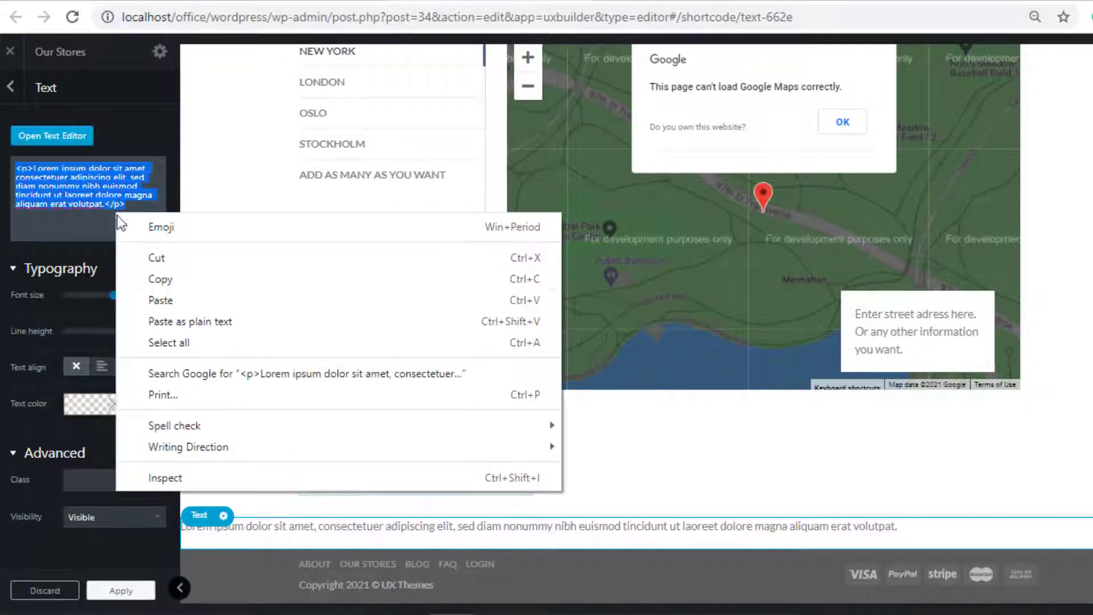
{"action": "left_click", "coordinate": [166, 302]}
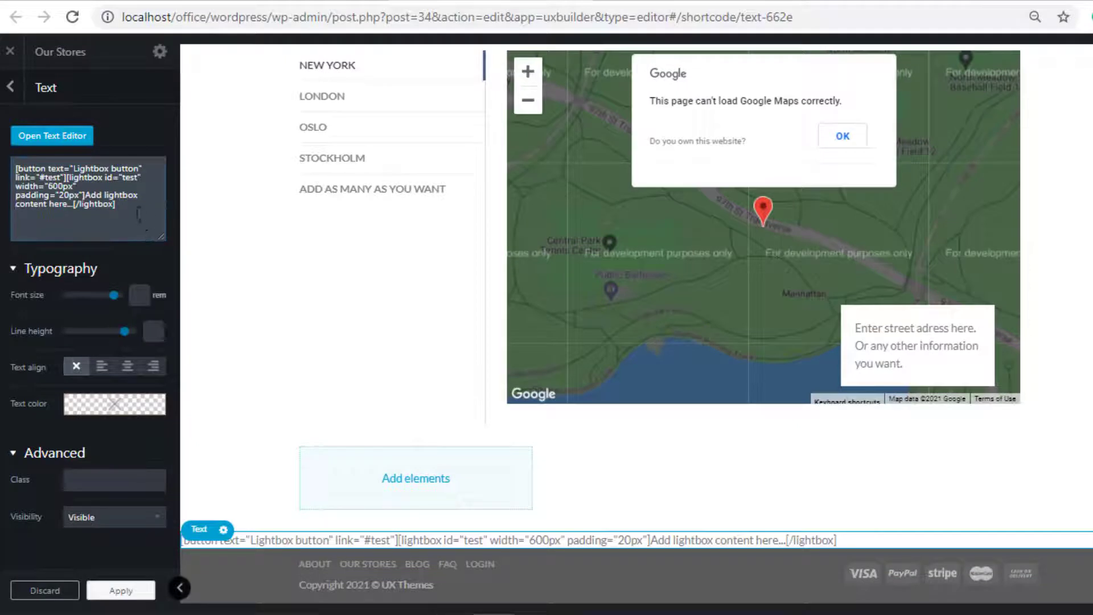
{"action": "left_click_drag", "start_coordinate": [86, 193], "coordinate": [85, 203]}
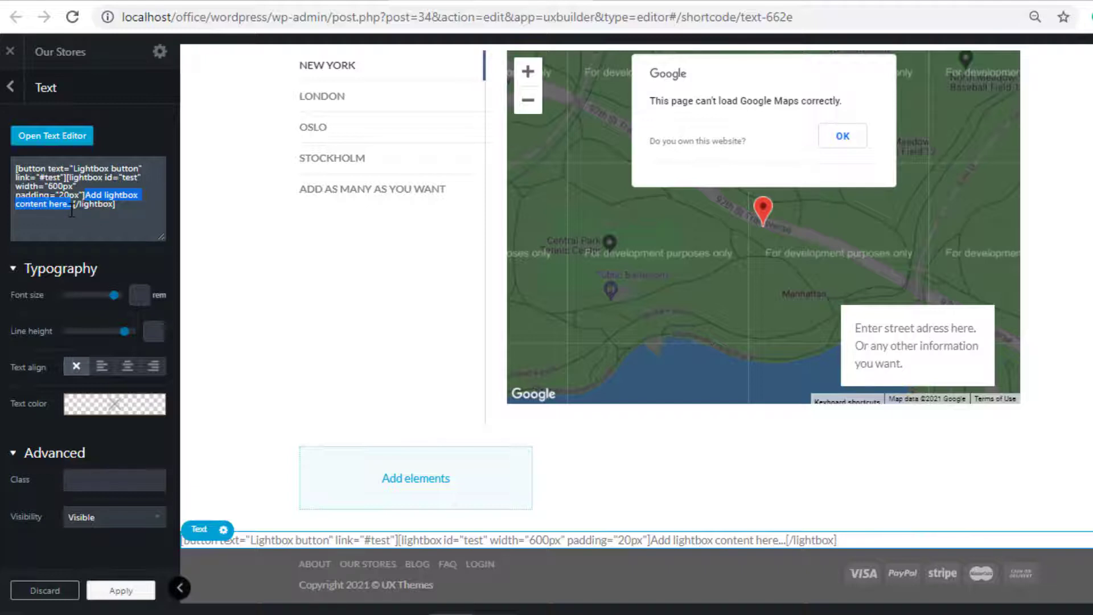
{"action": "key", "text": "ctrl+v"}
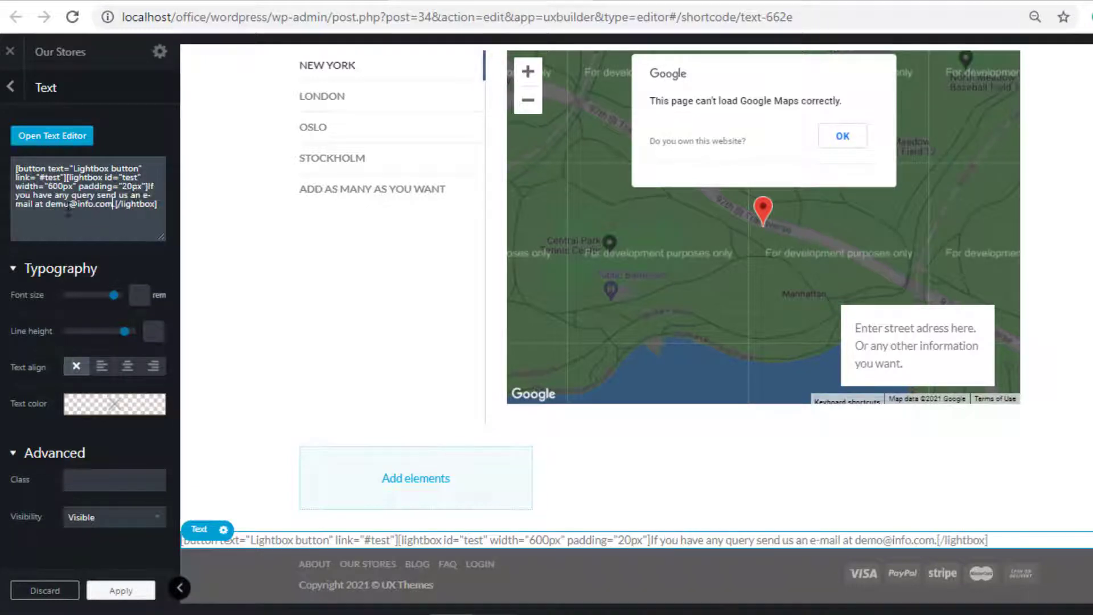
{"action": "left_click_drag", "start_coordinate": [147, 186], "coordinate": [125, 199]}
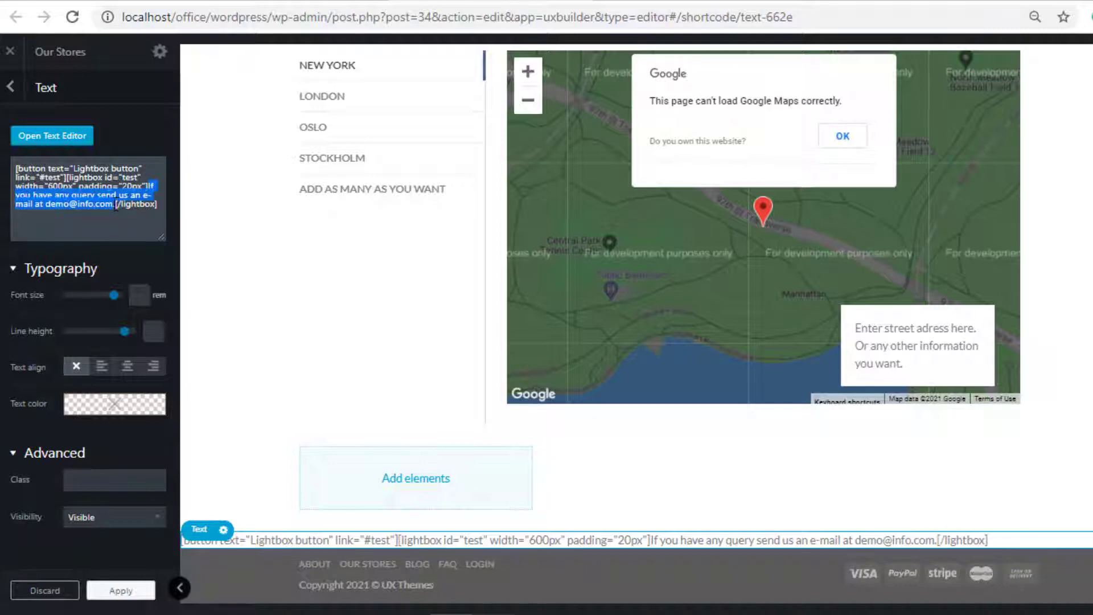
- Save the text element and the page, then close UX Builder
{"action": "left_click", "coordinate": [108, 592]}
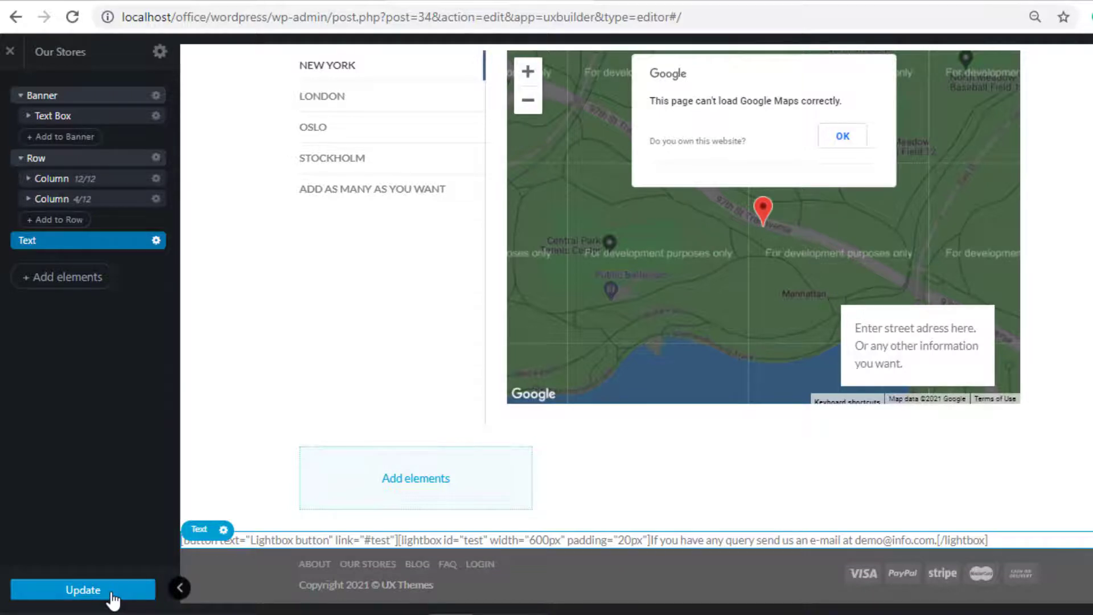
{"action": "left_click", "coordinate": [111, 592]}
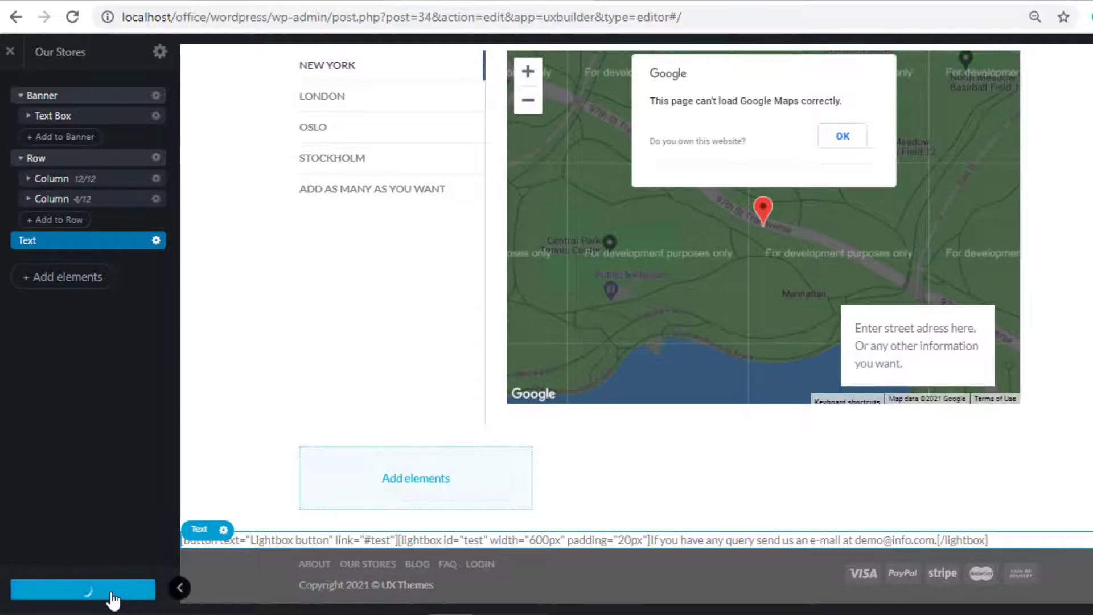
{"action": "left_click", "coordinate": [10, 53]}
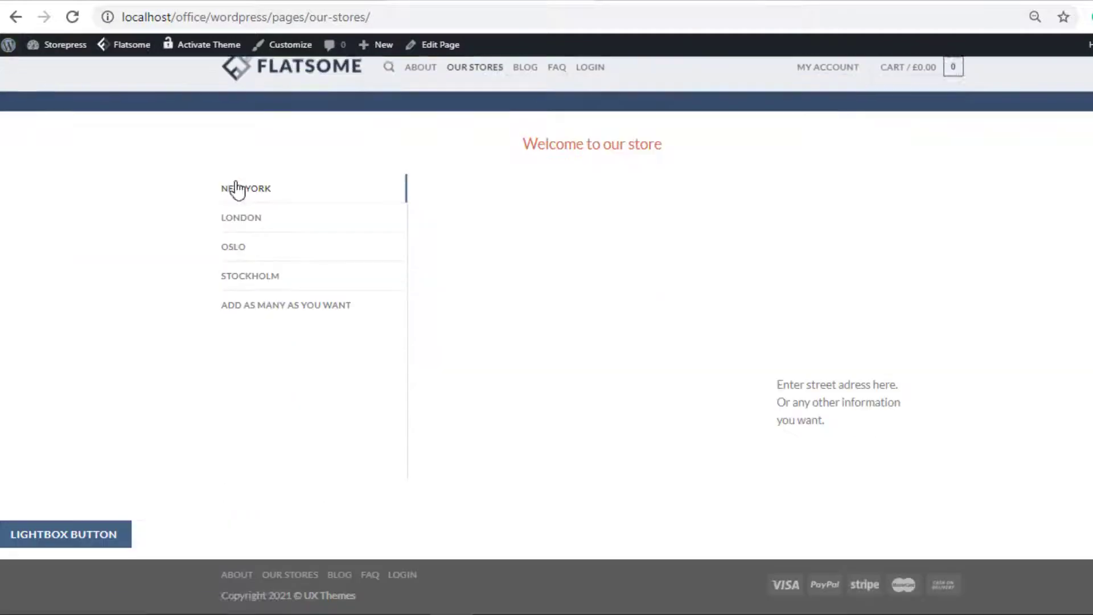
{"action": "left_click", "coordinate": [94, 535]}
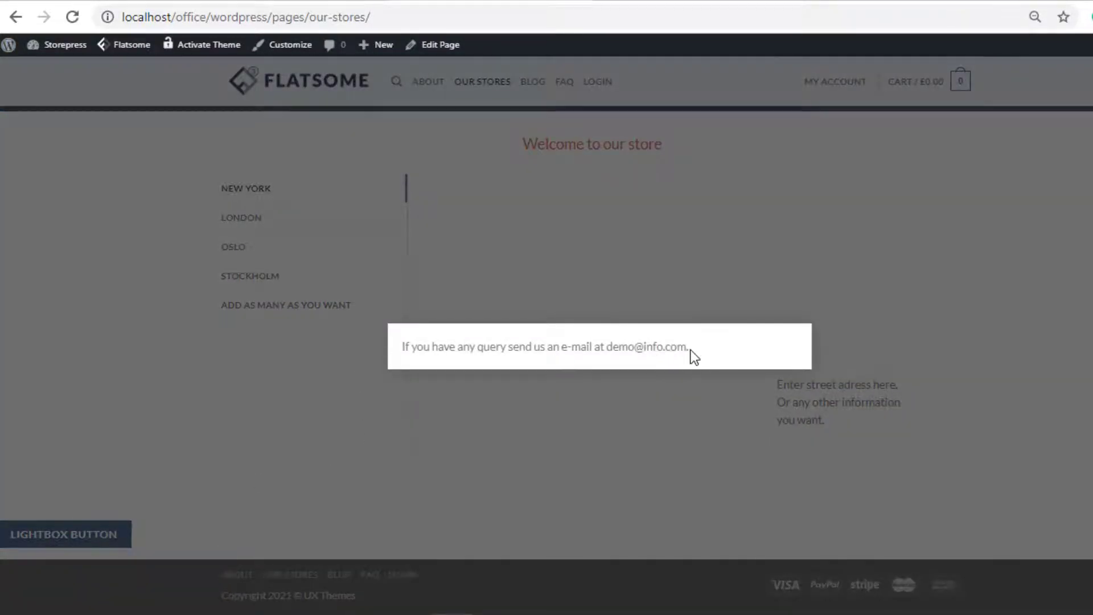
{"action": "left_click", "coordinate": [671, 261]}
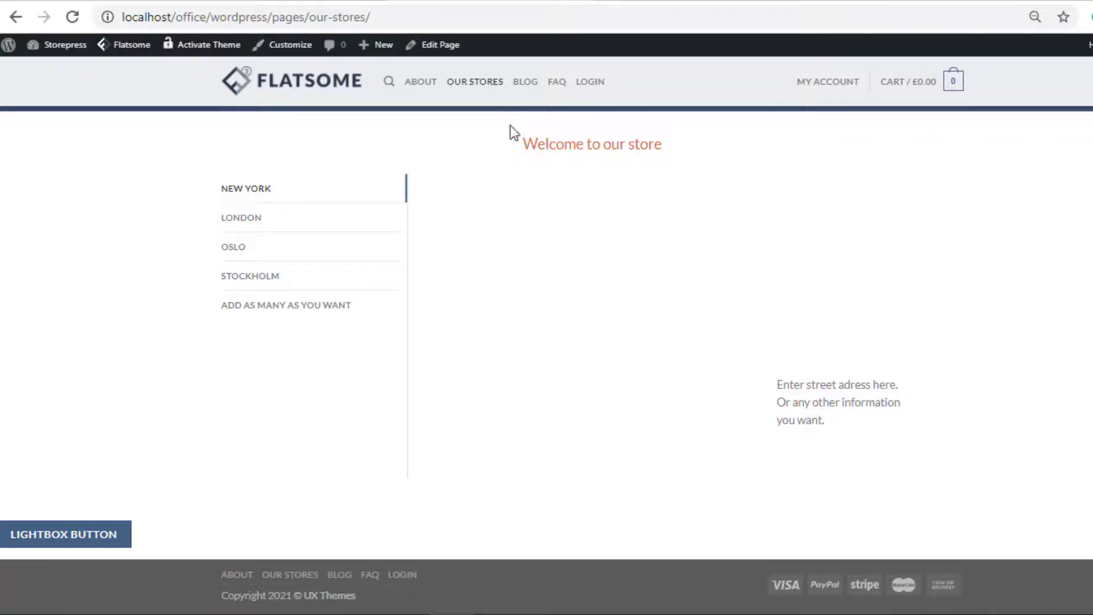
{"action": "mouse_move", "coordinate": [447, 48]}
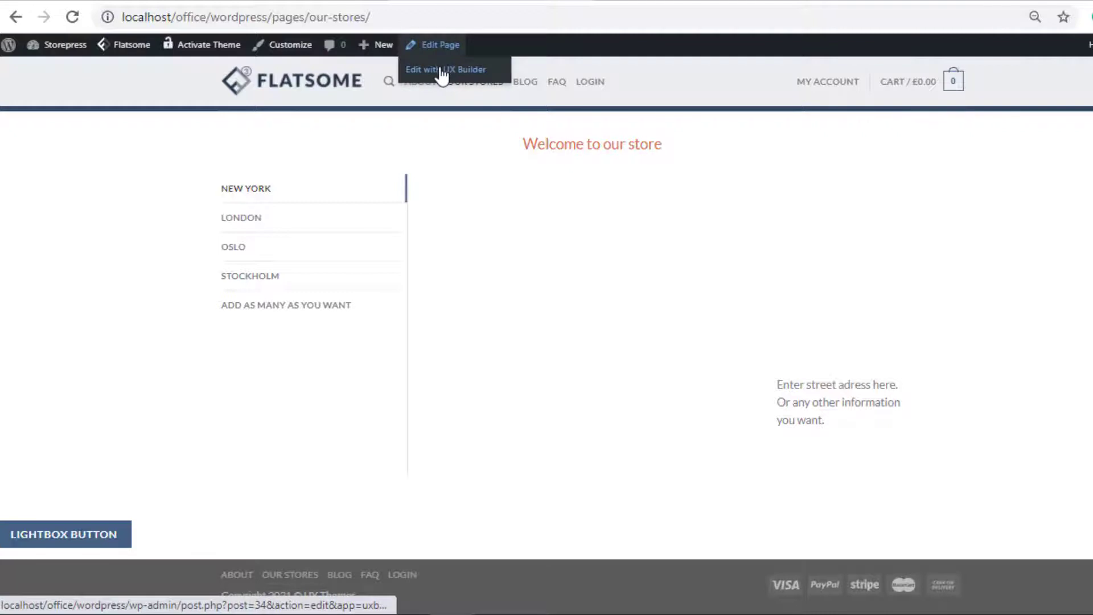
- Reopen Our Stores in UX Builder and move the Button layer directly below the banner
{"action": "left_click", "coordinate": [441, 74]}
{"action": "scroll", "coordinate": [436, 77], "scroll_direction": "down", "scroll_amount": 2}
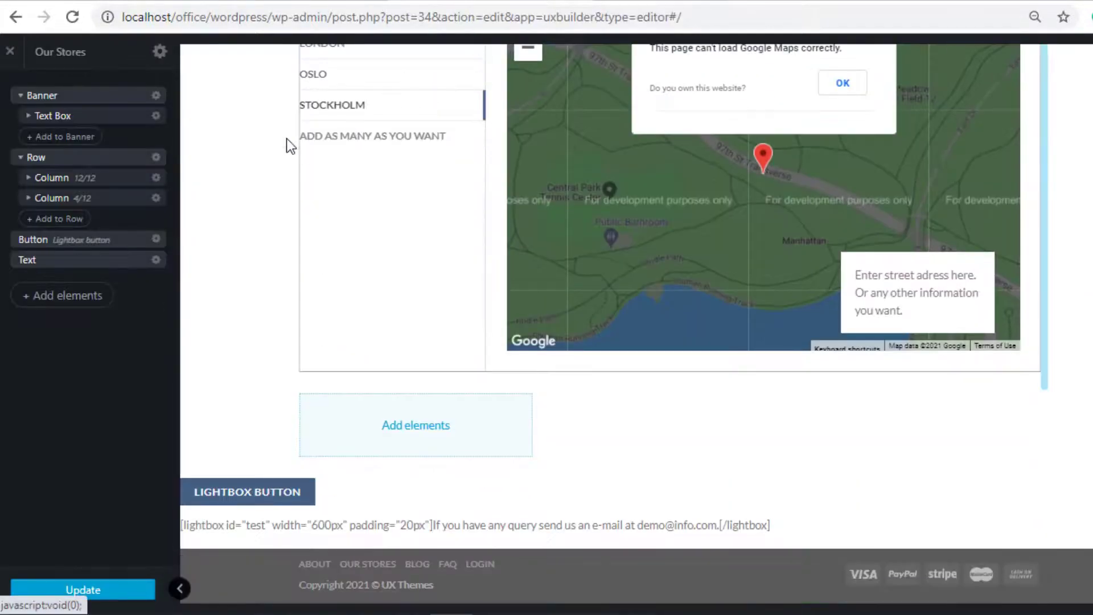
{"action": "left_click_drag", "start_coordinate": [114, 239], "coordinate": [127, 136]}
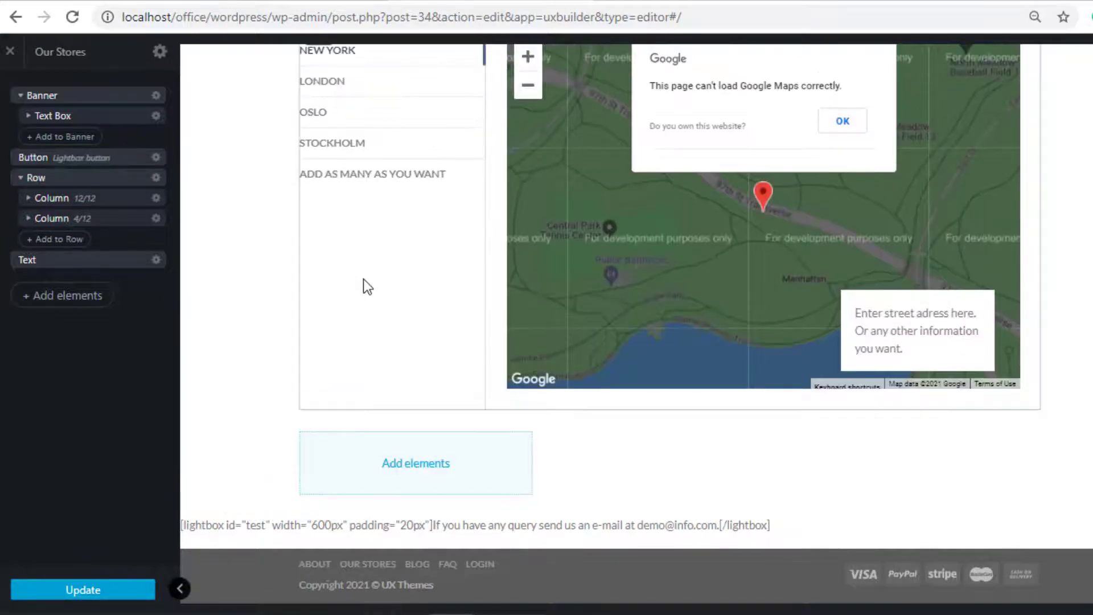
{"action": "scroll", "coordinate": [370, 296], "scroll_direction": "up", "scroll_amount": 6}
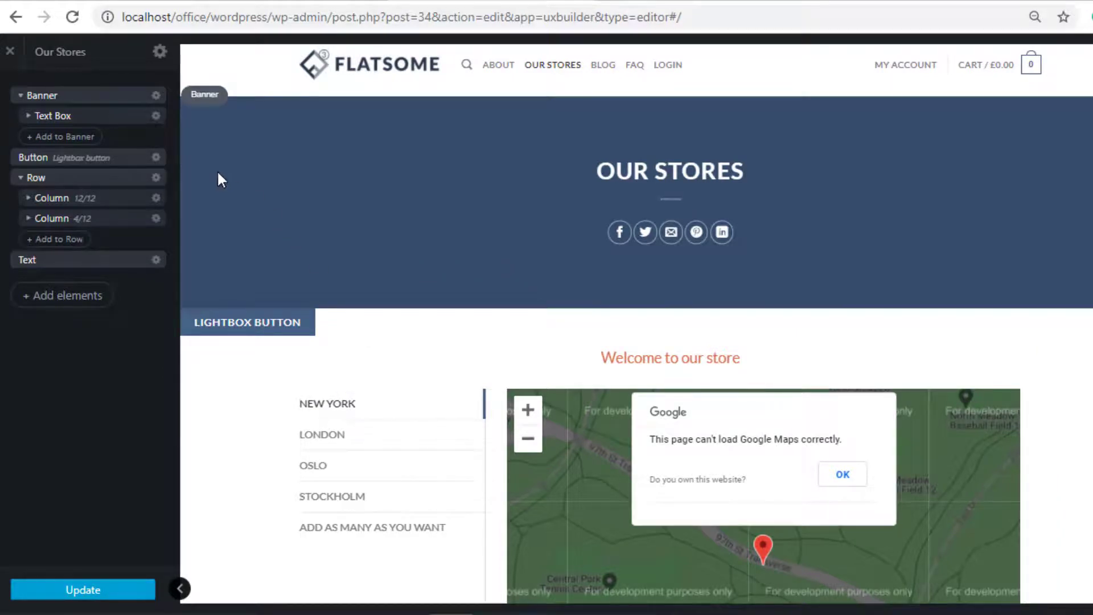
- Set the button's text to 'button', letter case Abc and colour Alert (red)
{"action": "left_click", "coordinate": [156, 158]}
{"action": "left_click", "coordinate": [146, 193]}
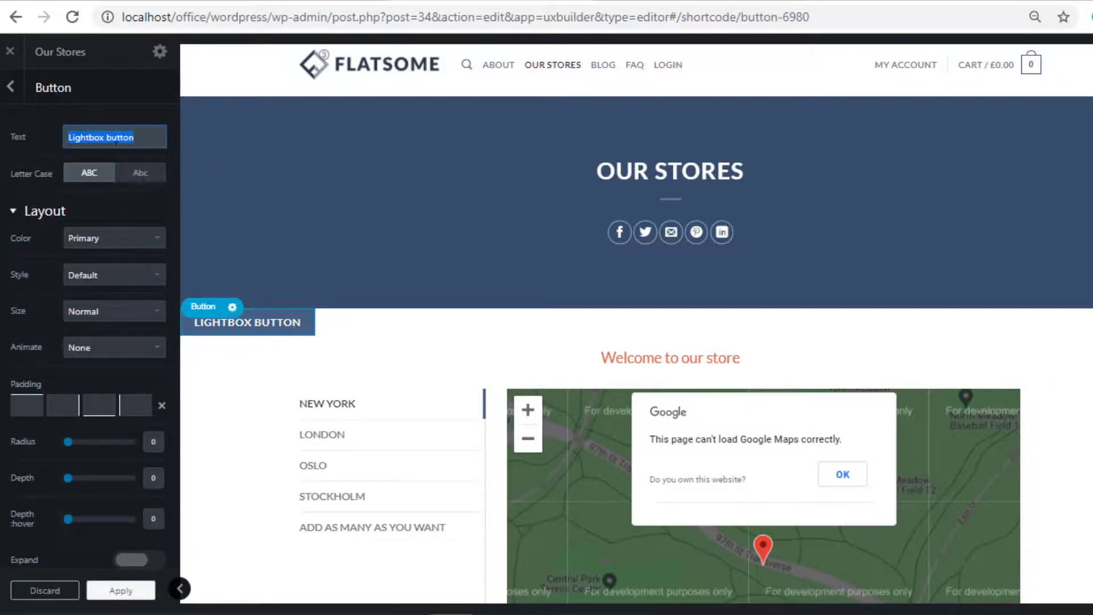
{"action": "type", "text": "button"}
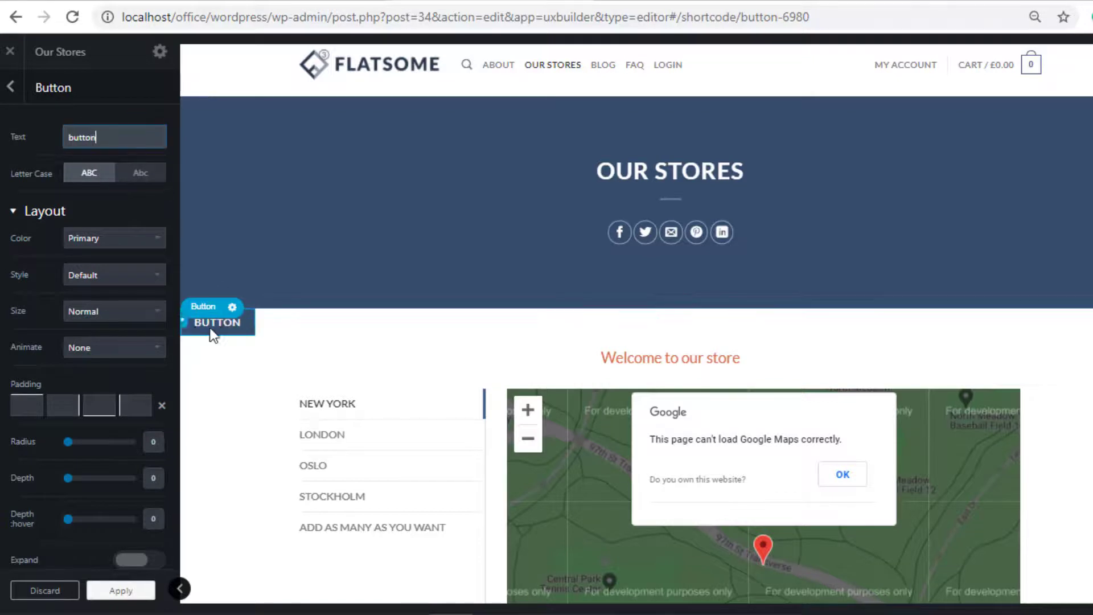
{"action": "left_click", "coordinate": [138, 174]}
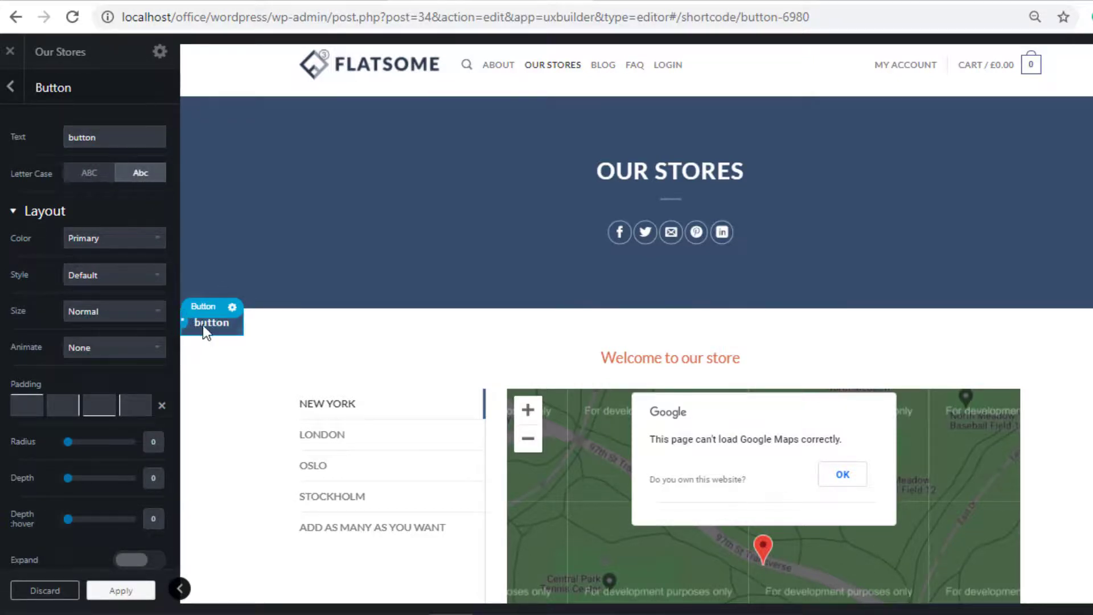
{"action": "left_click", "coordinate": [135, 239]}
{"action": "left_click", "coordinate": [91, 279]}
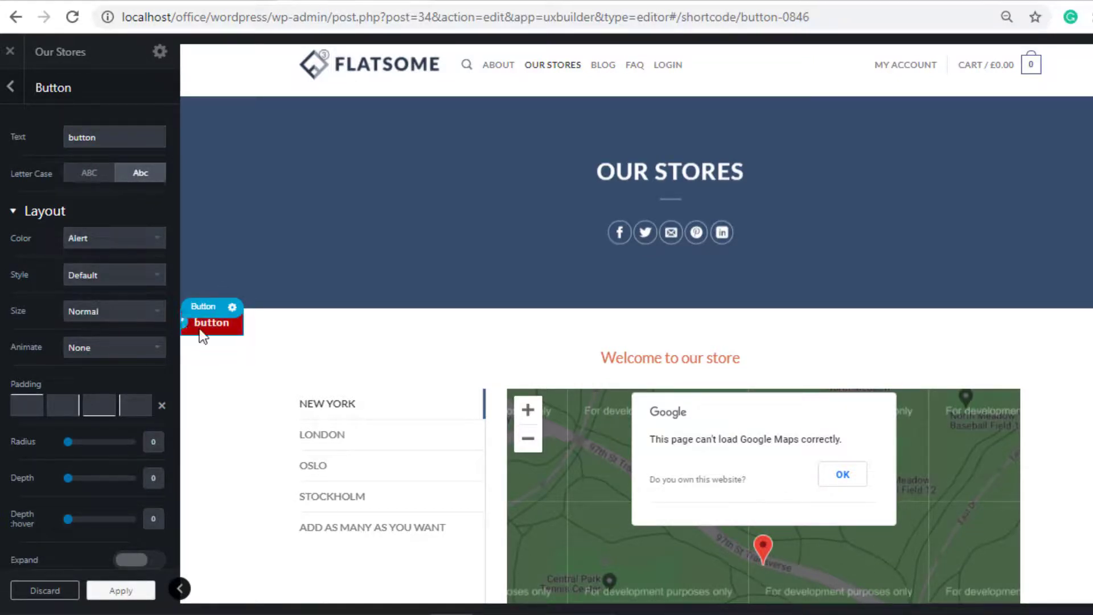
{"action": "scroll", "coordinate": [114, 268], "scroll_direction": "down", "scroll_amount": 6}
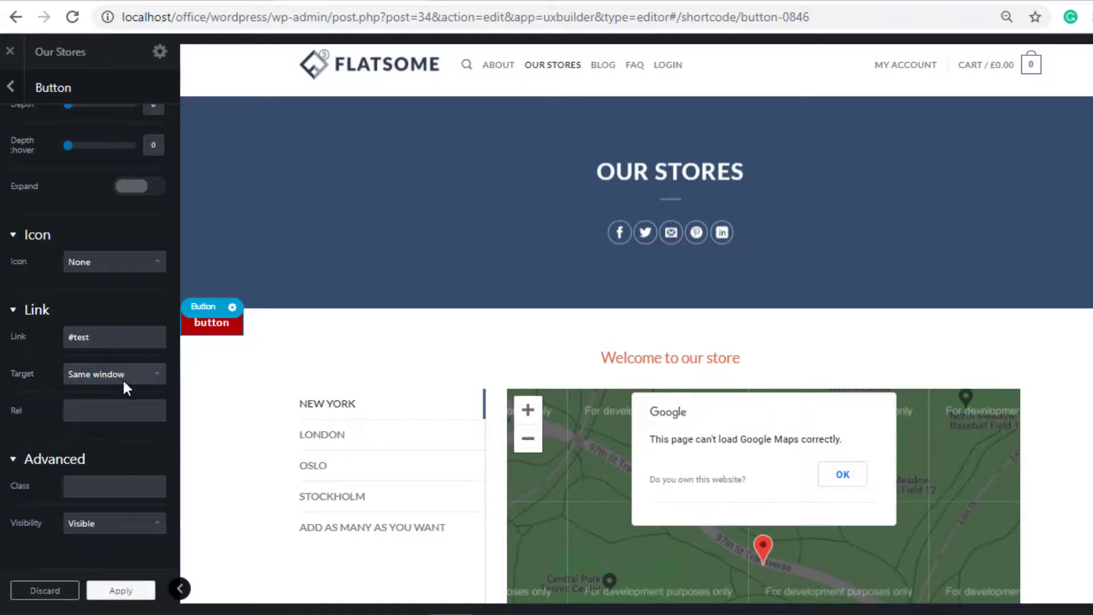
- Apply the button settings, update the page and return to the live site
{"action": "left_click", "coordinate": [122, 591]}
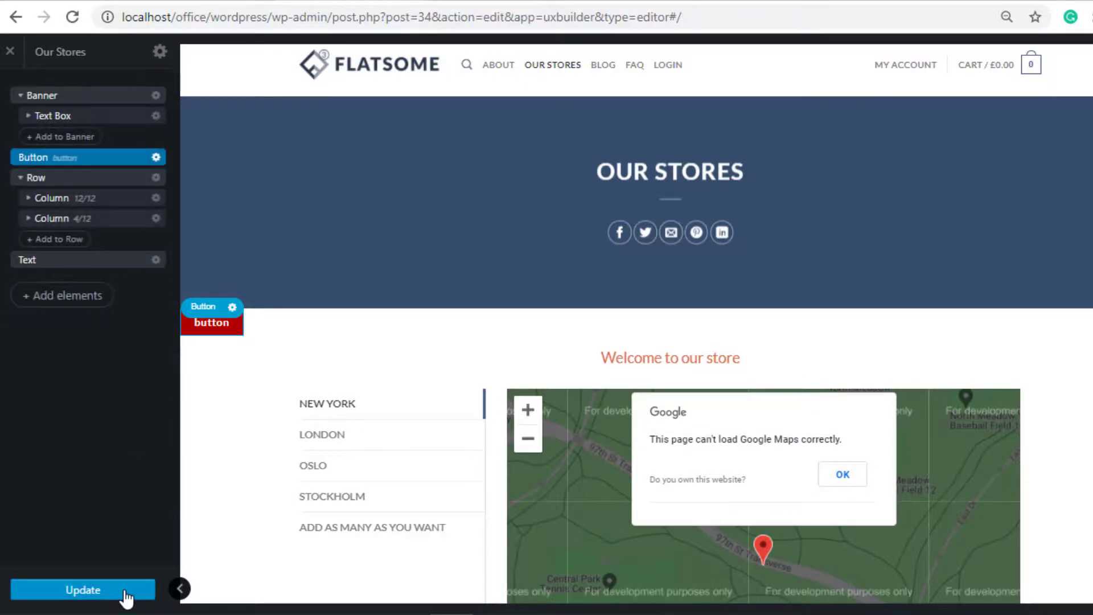
{"action": "left_click", "coordinate": [104, 597]}
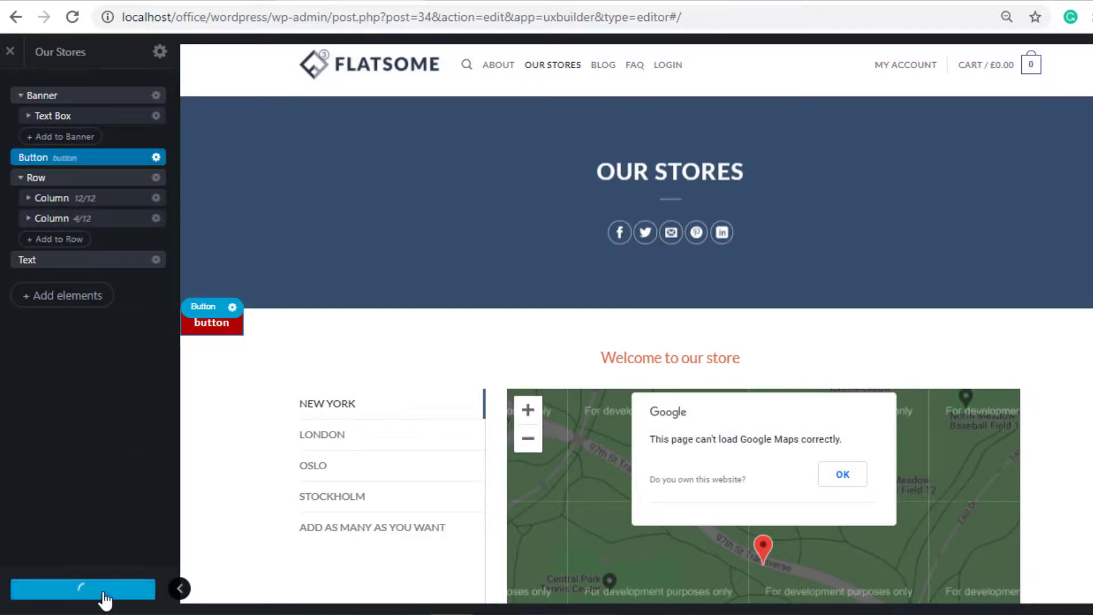
{"action": "left_click", "coordinate": [11, 51]}
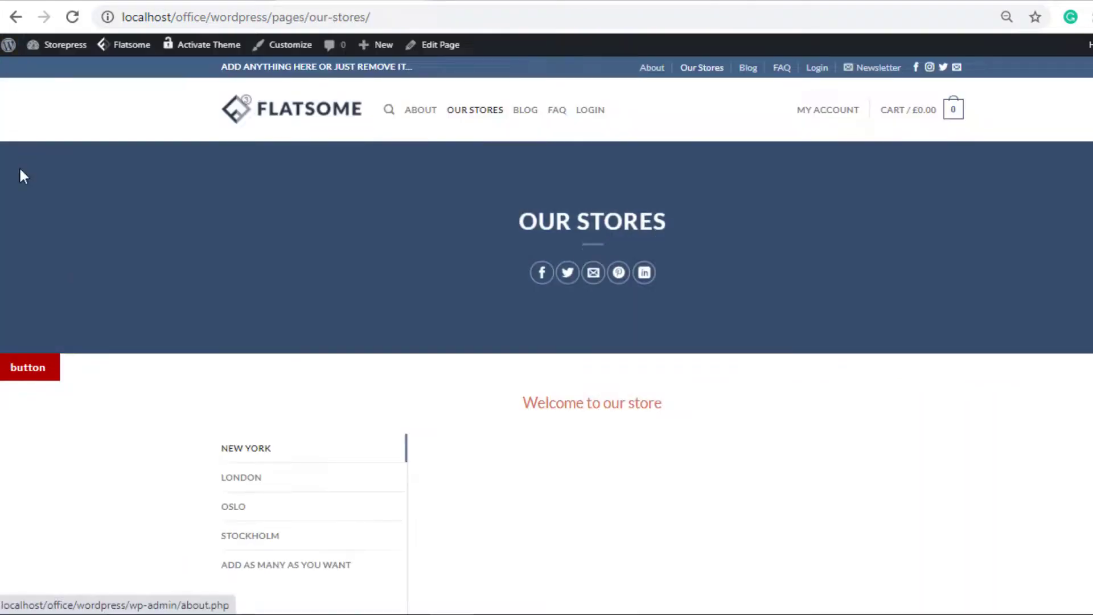
- Subscribe to the WordPress WooCommerce Tutorials channel with All notifications enabled
{"action": "left_click", "coordinate": [52, 382]}
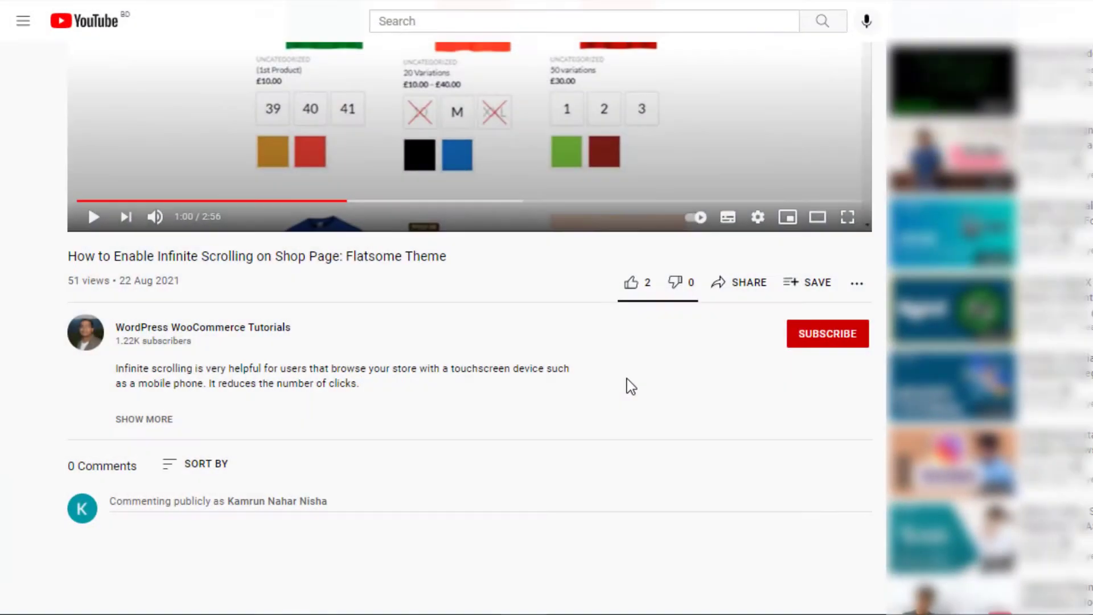
{"action": "left_click", "coordinate": [797, 343]}
{"action": "left_click", "coordinate": [855, 336]}
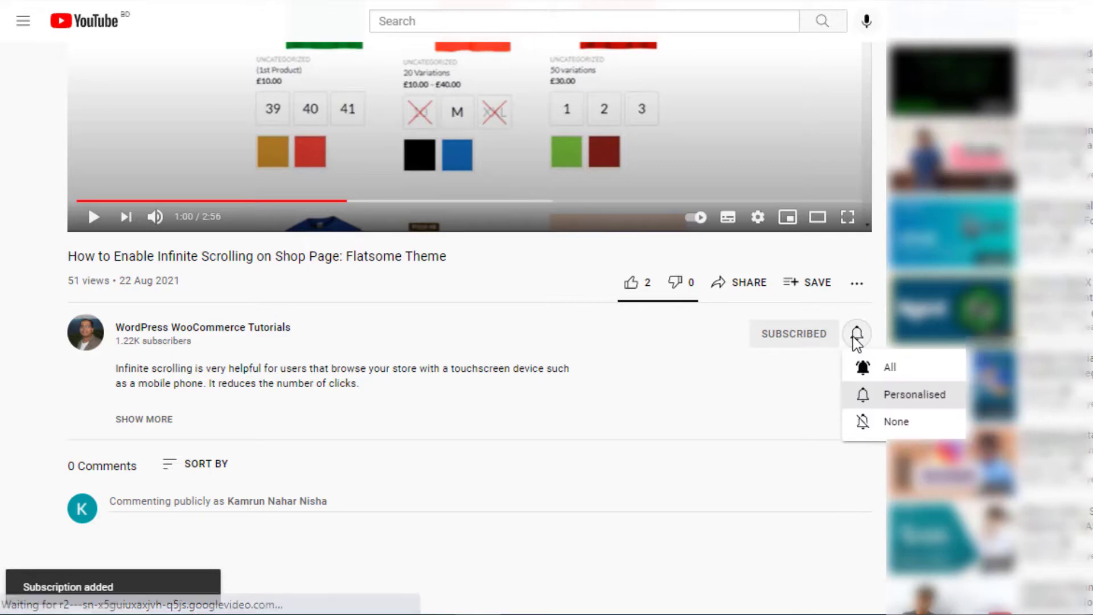
{"action": "left_click", "coordinate": [860, 369]}
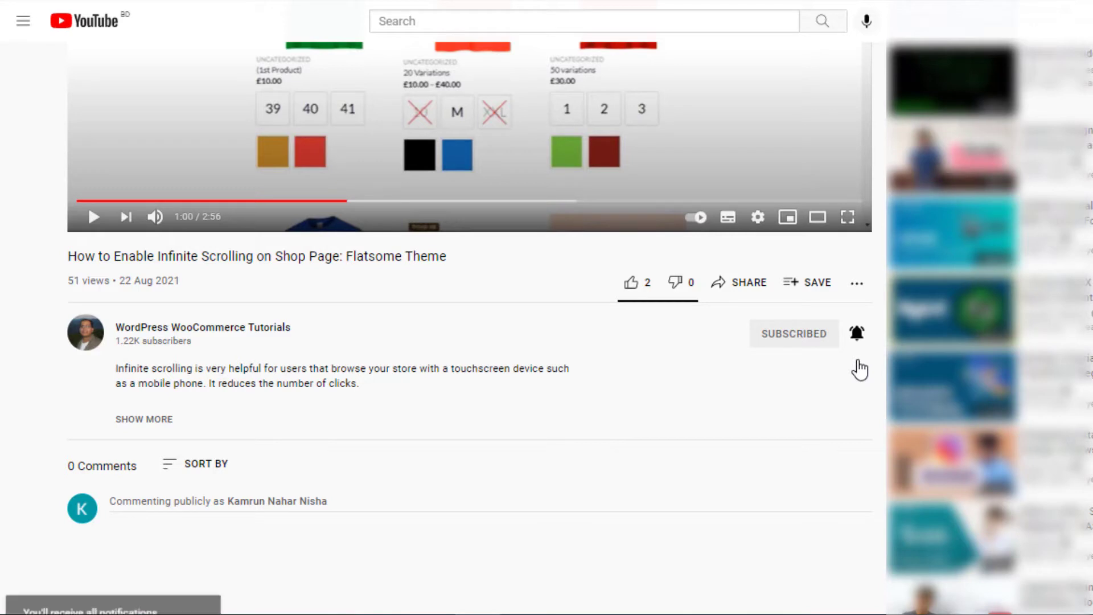
{"action": "left_click", "coordinate": [323, 509]}
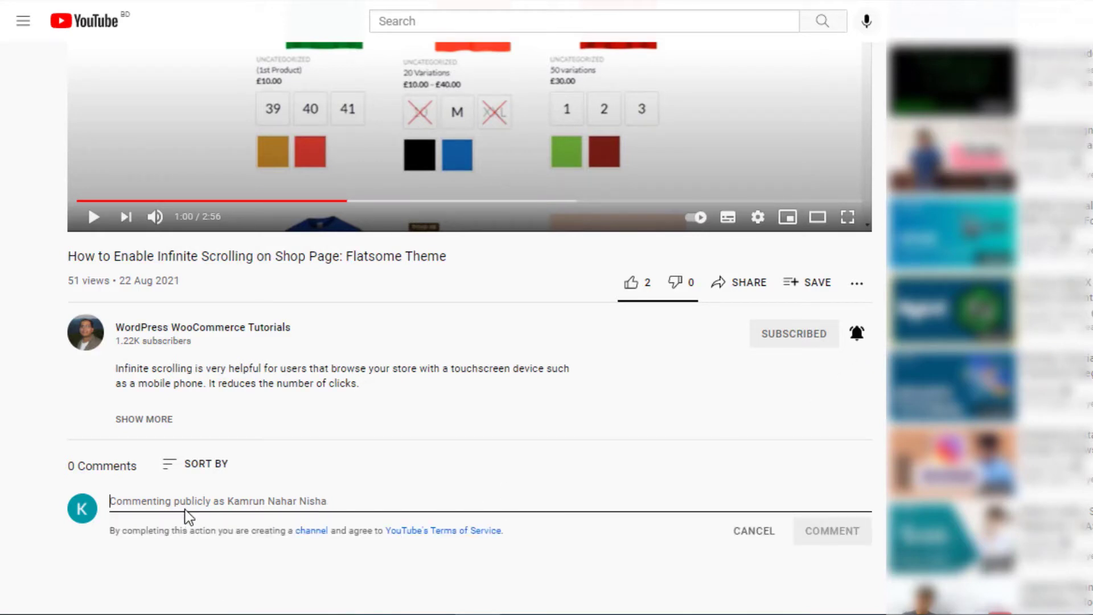